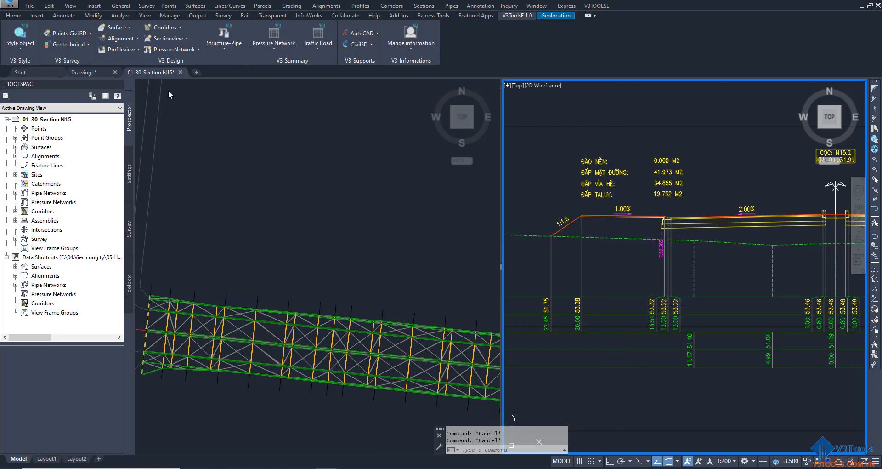
Start creating plan points from a single section view, with style 01.GIB_Style, Elevation Only labels and label creation at each pick enabled.
left_click(88, 34)
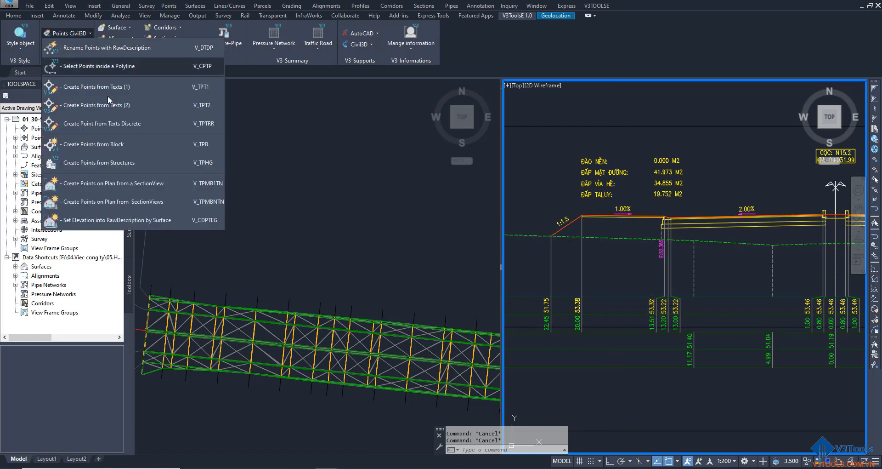
left_click(167, 187)
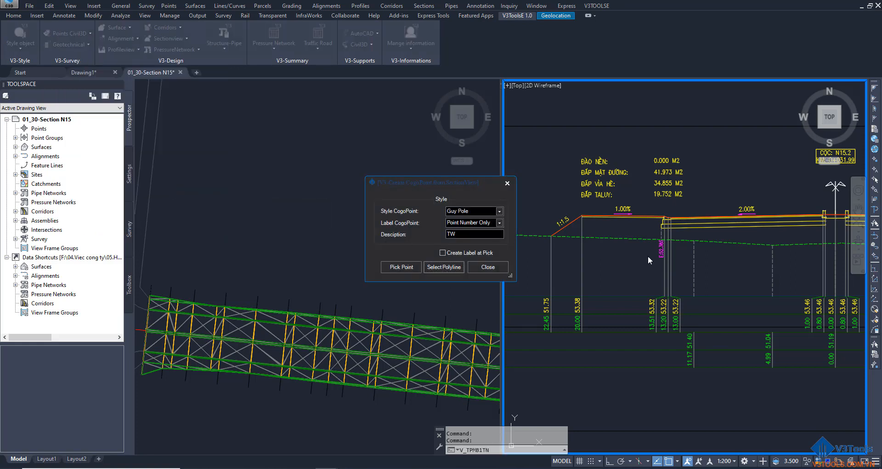
left_click_drag(461, 184, 647, 161)
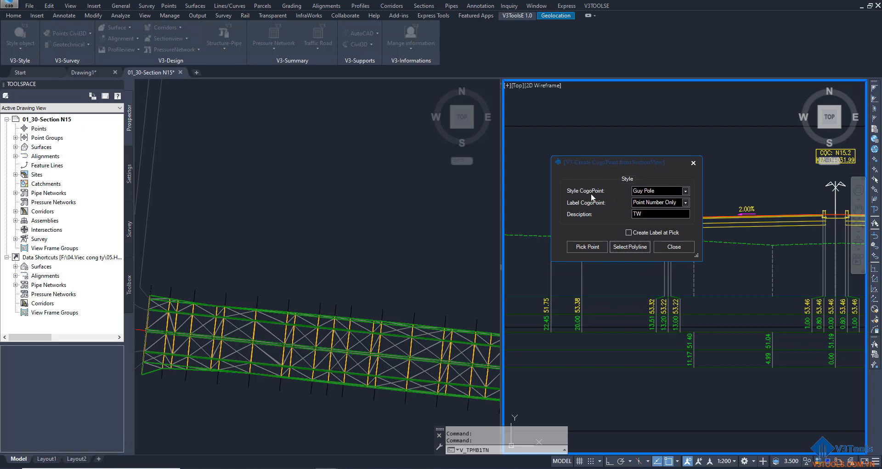
left_click(647, 192)
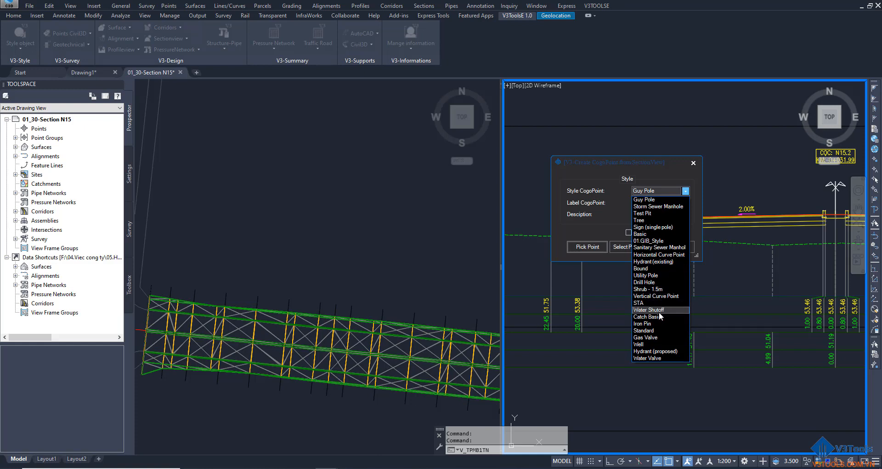
left_click(655, 241)
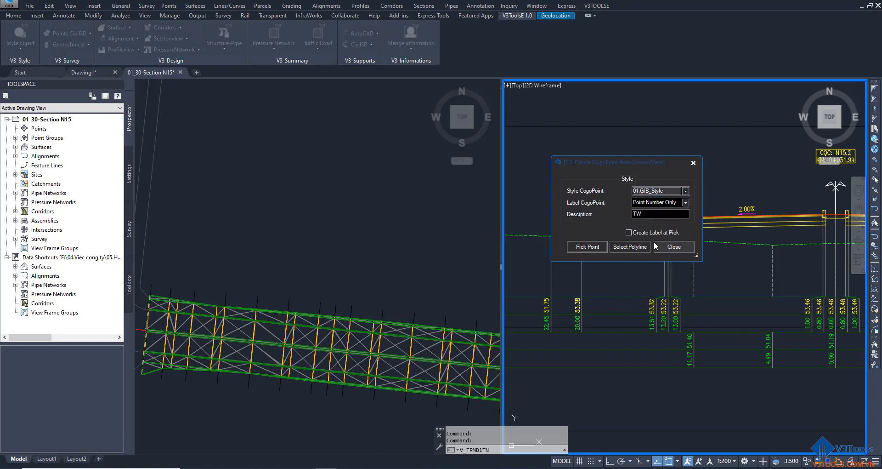
left_click(653, 203)
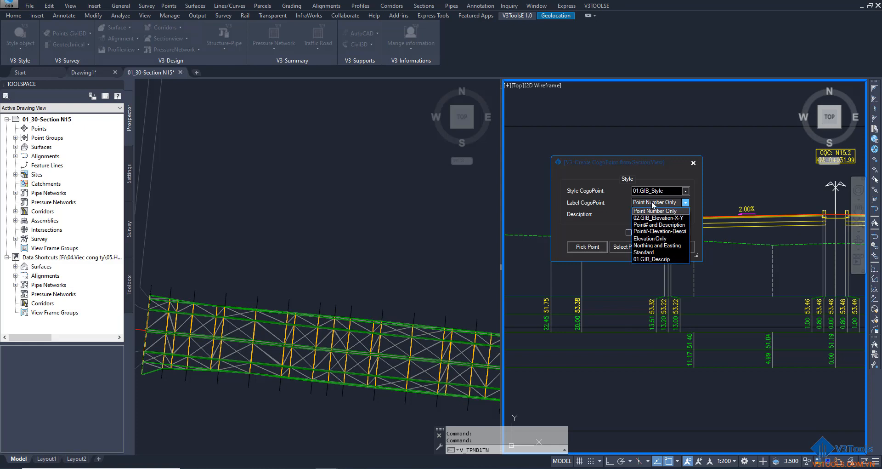
left_click(661, 239)
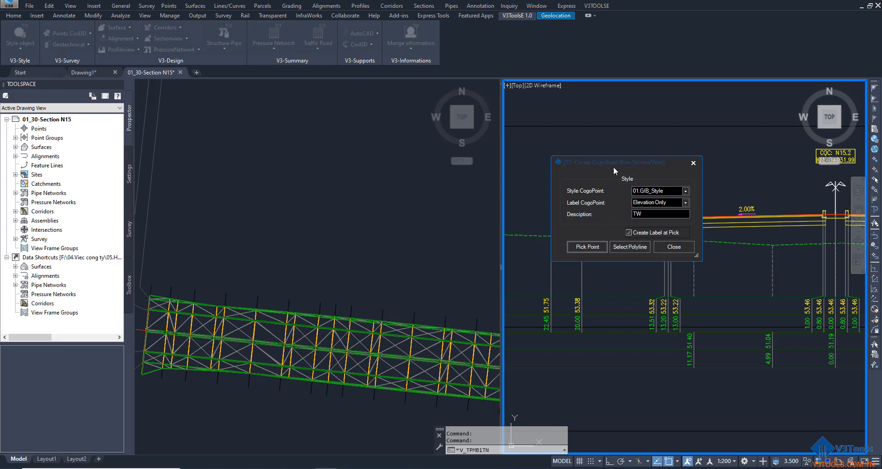
left_click_drag(614, 167, 615, 168)
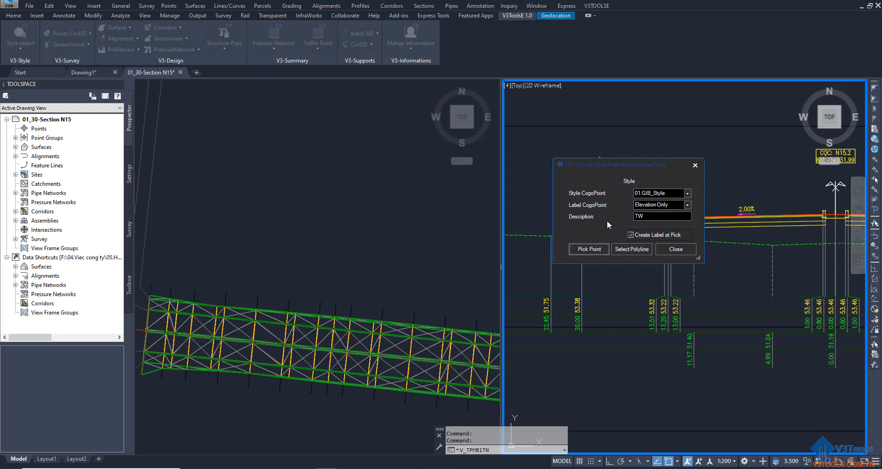
Begin point picking, choosing the dashed ground section line and the N15.2 section view as the source.
left_click(593, 250)
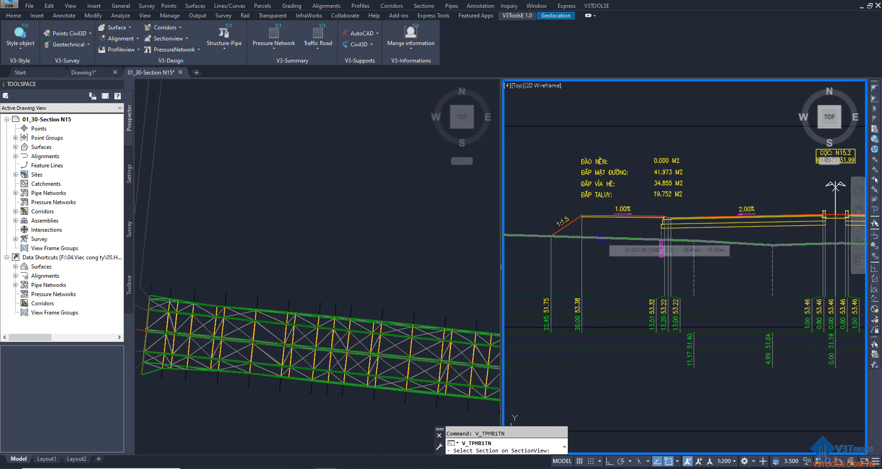
middle_click_drag(601, 240, 583, 261)
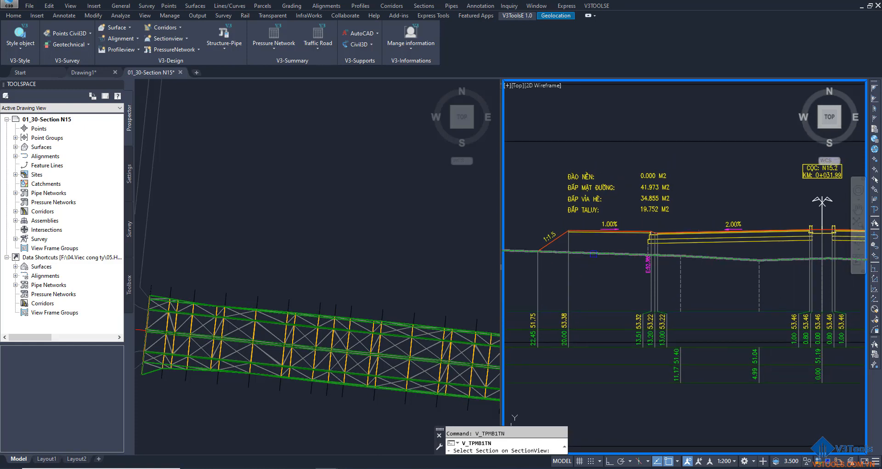
left_click(595, 255)
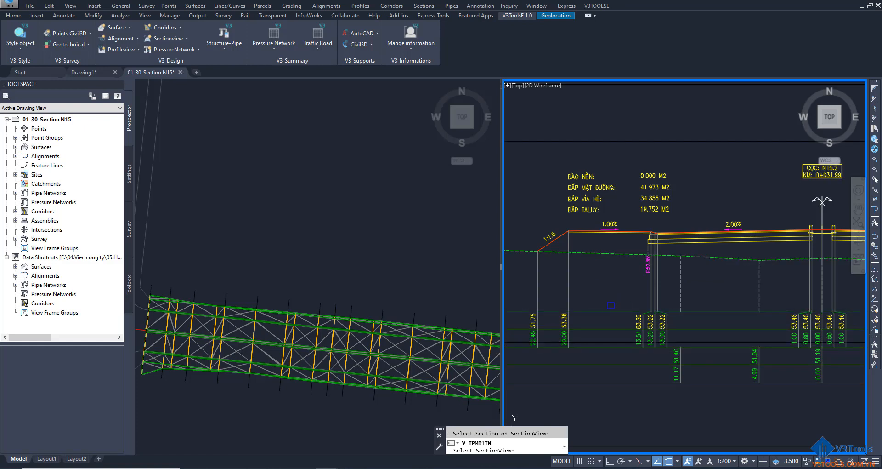
left_click(607, 311)
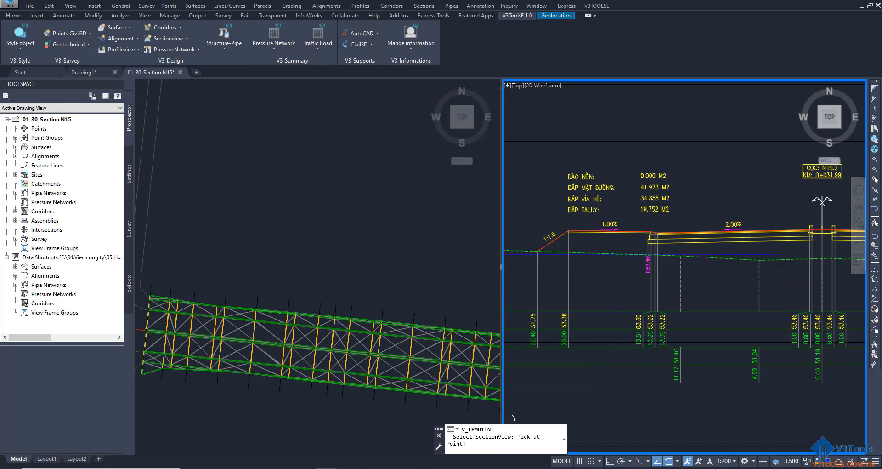
Create a point at the ground line vertex at offset 4.99 on the left side of section N15.2.
scroll(596, 239, "up", 4)
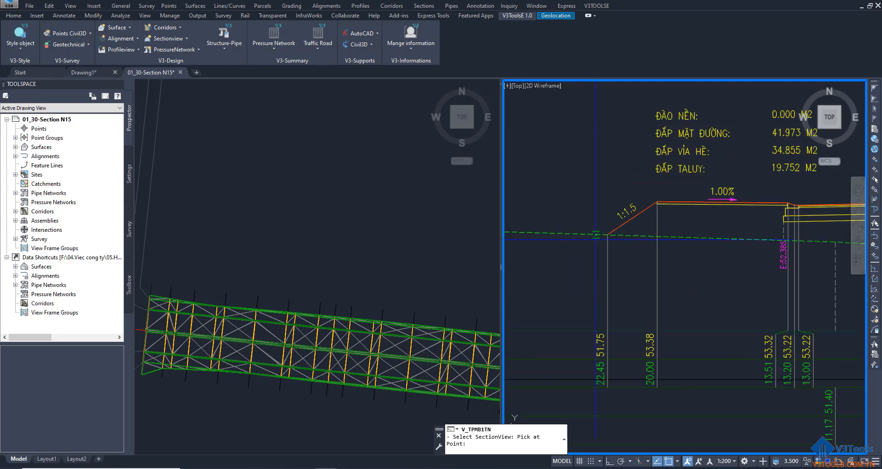
scroll(598, 240, "down", 2)
scroll(667, 241, "up", 2)
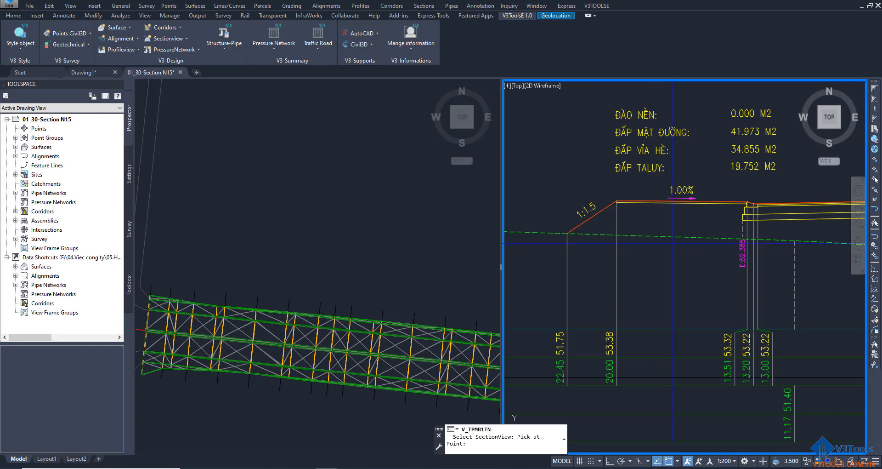
middle_click_drag(680, 248, 590, 256)
middle_click_drag(747, 252, 659, 243)
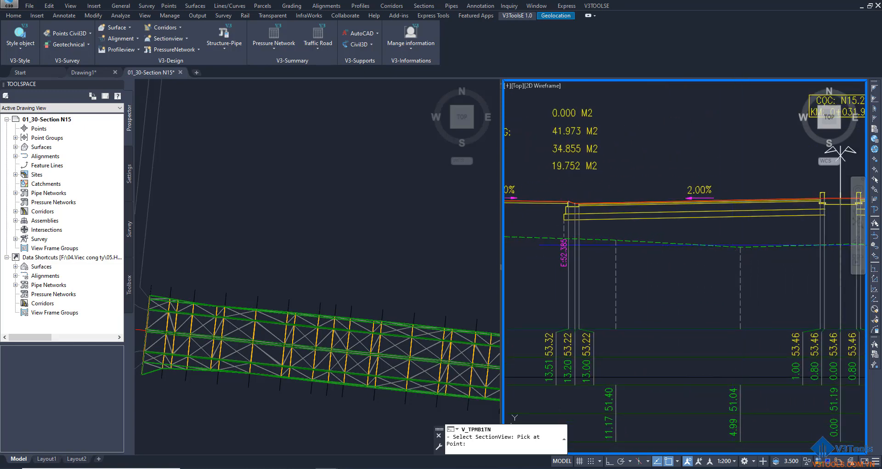
scroll(740, 247, "up", 2)
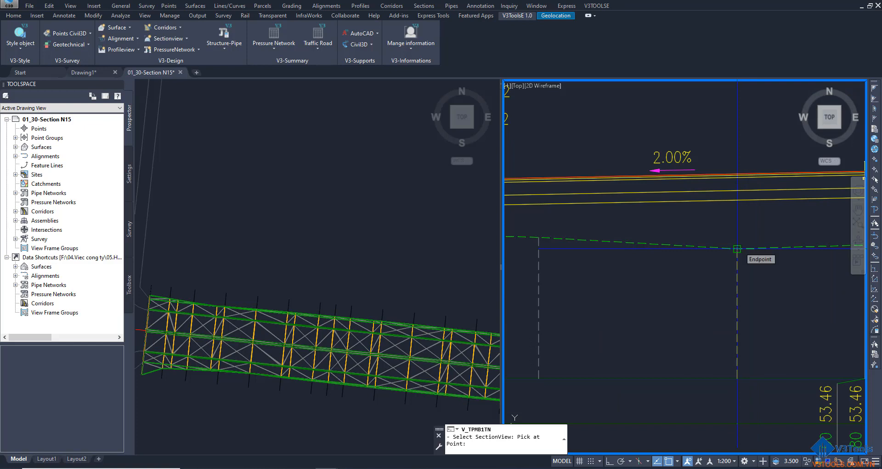
left_click(738, 249)
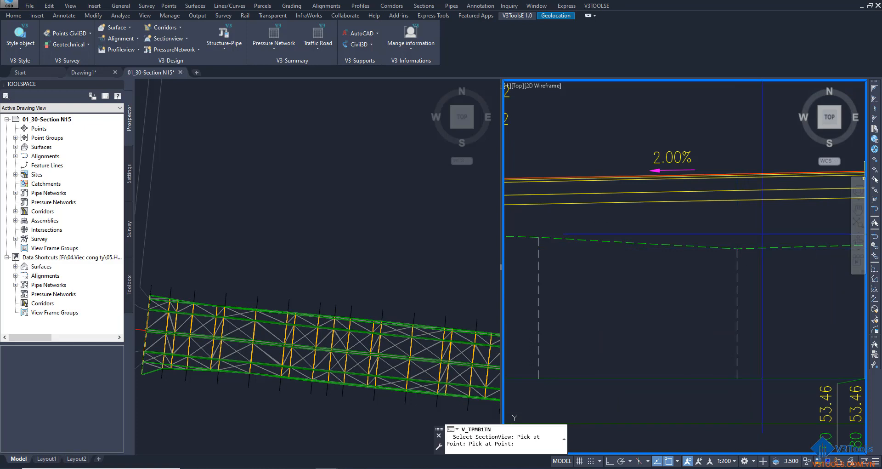
Create a second point on the N15.2 ground line between the centerline and the 6.22 offset on the right, and end picking.
middle_click_drag(751, 236, 539, 235)
scroll(541, 236, "down", 2)
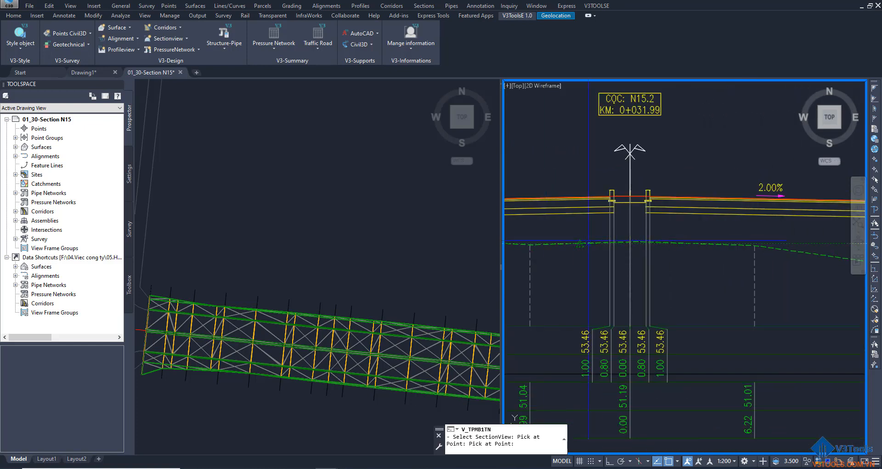
scroll(696, 244, "up", 2)
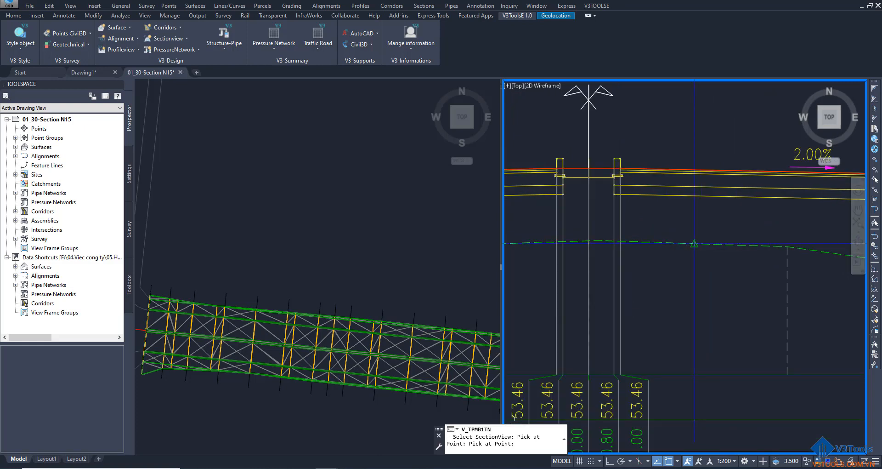
left_click(694, 243)
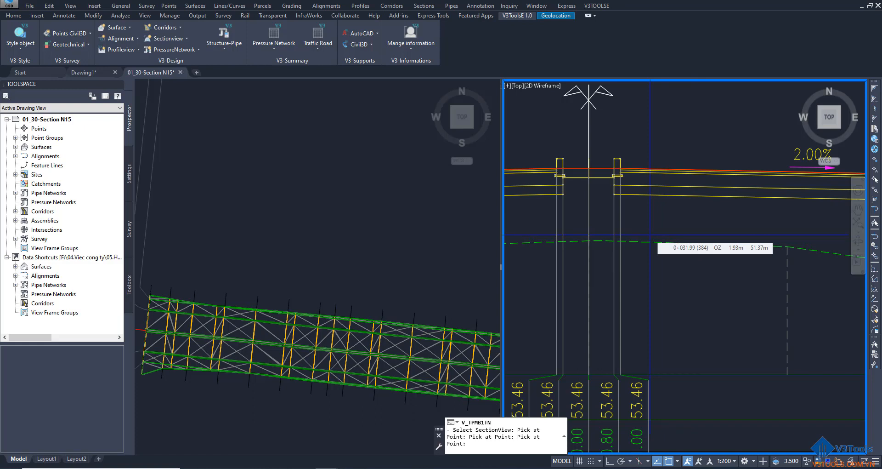
key("Escape")
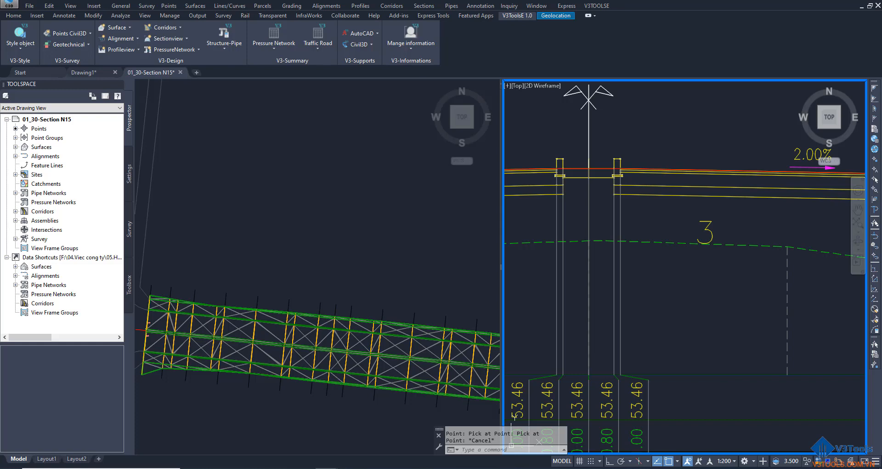
Examine the point label in section N15.2 and the two matching COGO points near N15.2 on the plan.
middle_click_drag(523, 275, 636, 226)
scroll(643, 229, "down", 2)
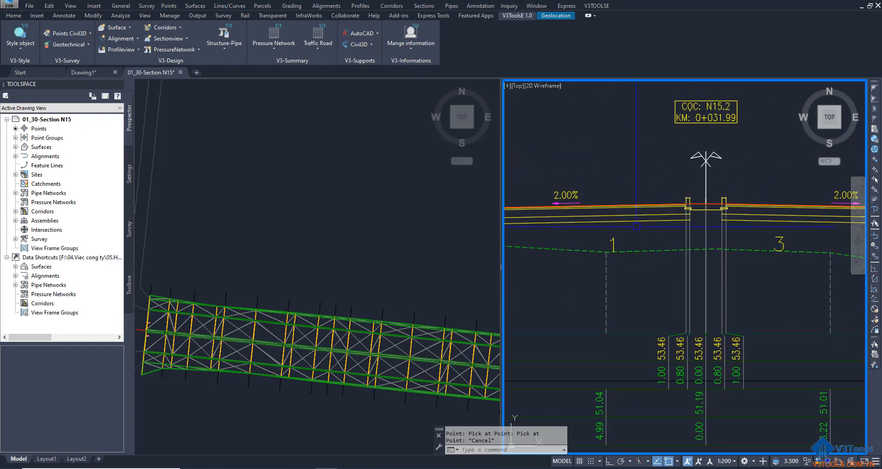
left_click(616, 238)
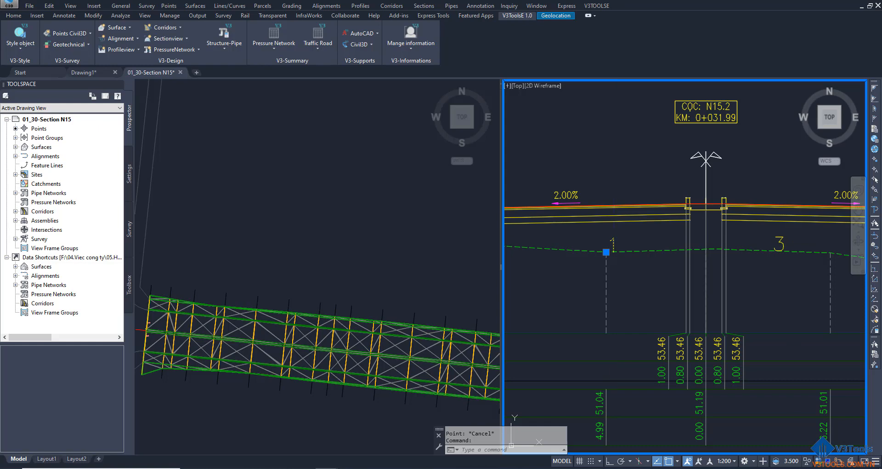
key("Escape")
key("Escape")
left_click(422, 271)
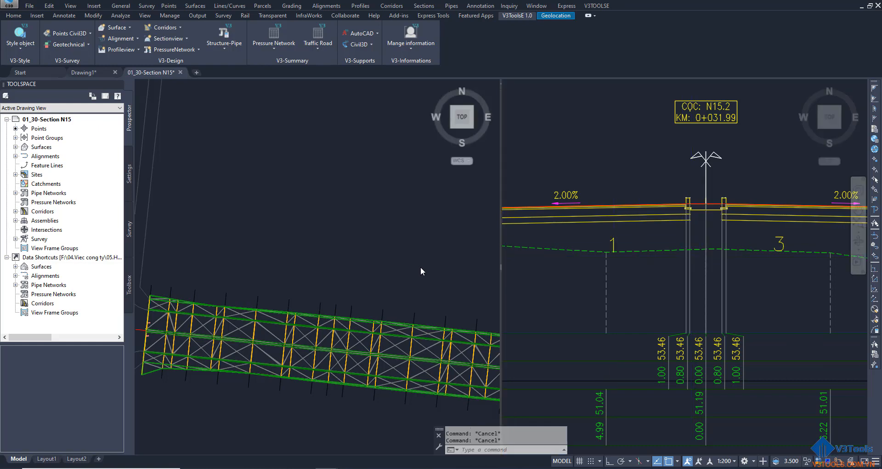
scroll(443, 240, "up", 5)
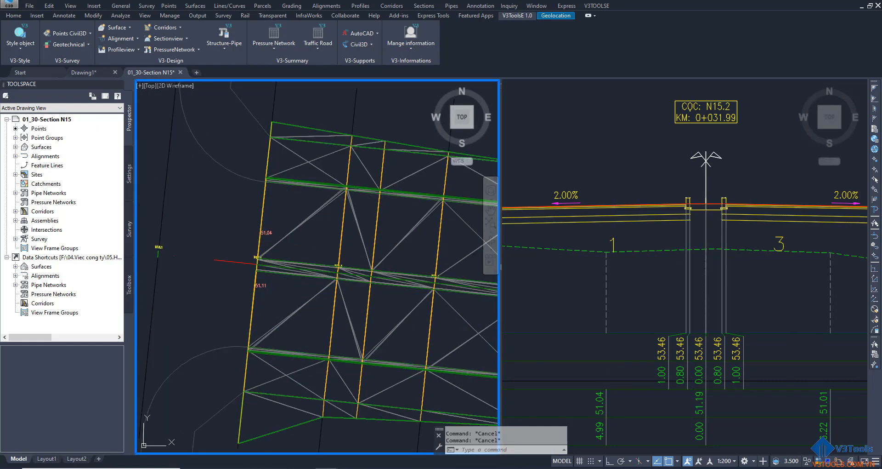
scroll(288, 246, "up", 5)
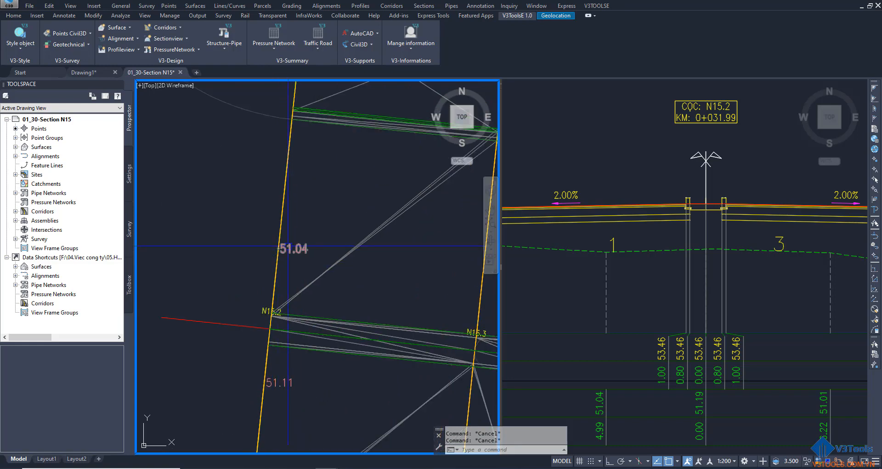
left_click(287, 246)
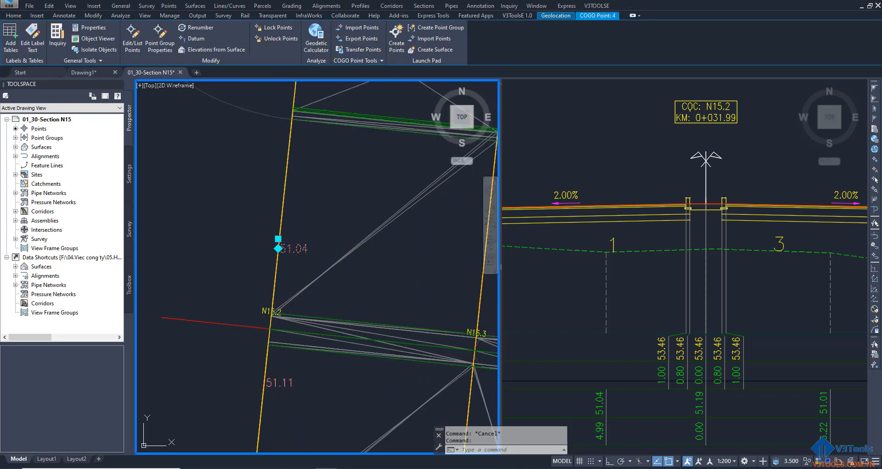
scroll(289, 253, "up", 2)
middle_click_drag(303, 256, 321, 180)
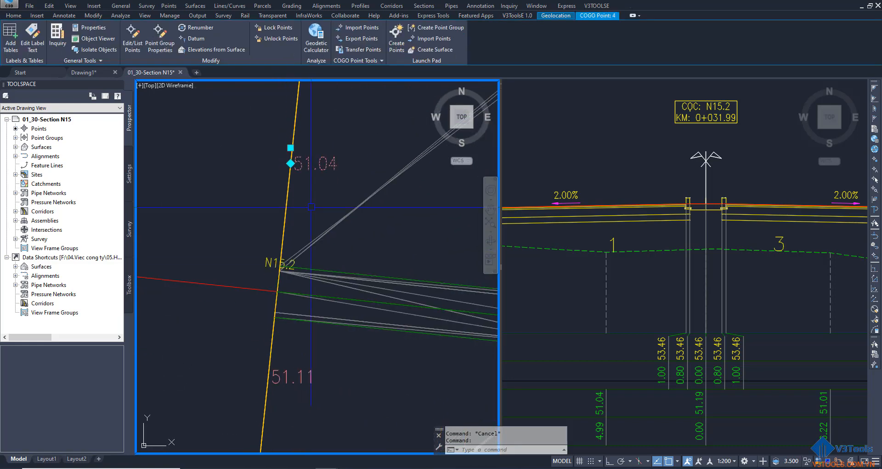
key("Escape")
left_click(300, 376)
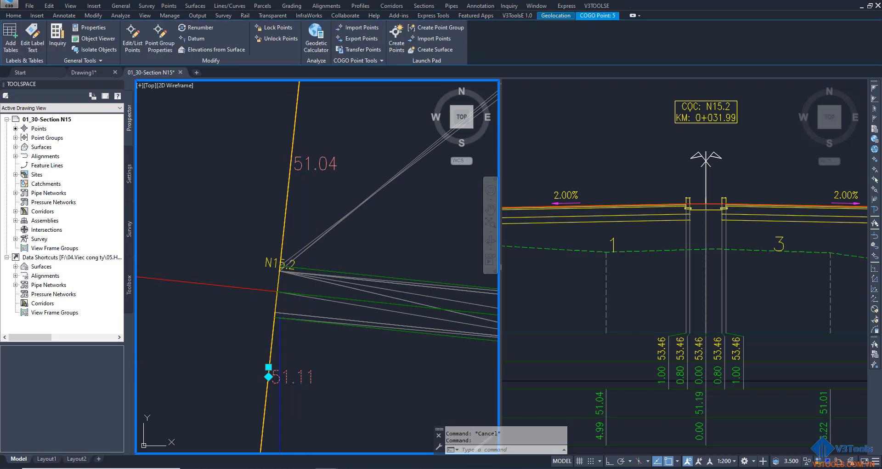
key("Escape")
key("Escape")
Start a polyline in section N15.3 beyond the left slope toe and place its next vertex between the left 20.00 and 13.51 offsets.
left_click(647, 289)
scroll(601, 269, "down", 4)
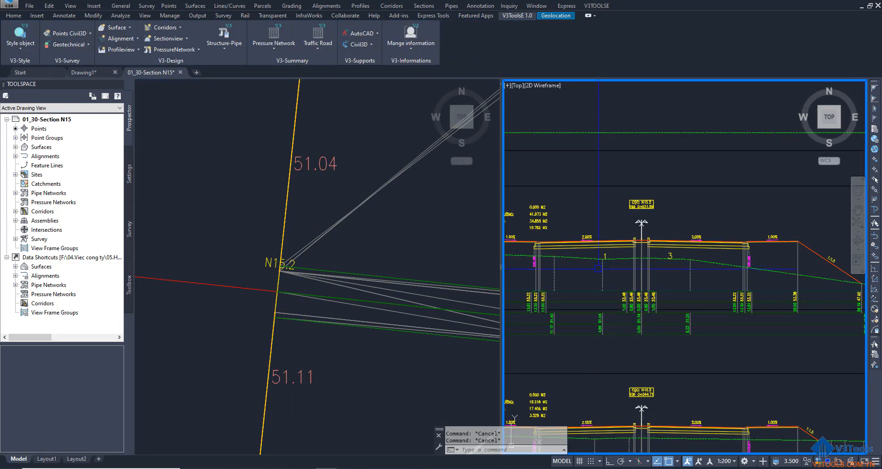
middle_click_drag(601, 282, 625, 182)
mouse_move(620, 238)
middle_mouse_down()
mouse_move(667, 183)
mouse_move(666, 197)
mouse_move(689, 186)
middle_mouse_up()
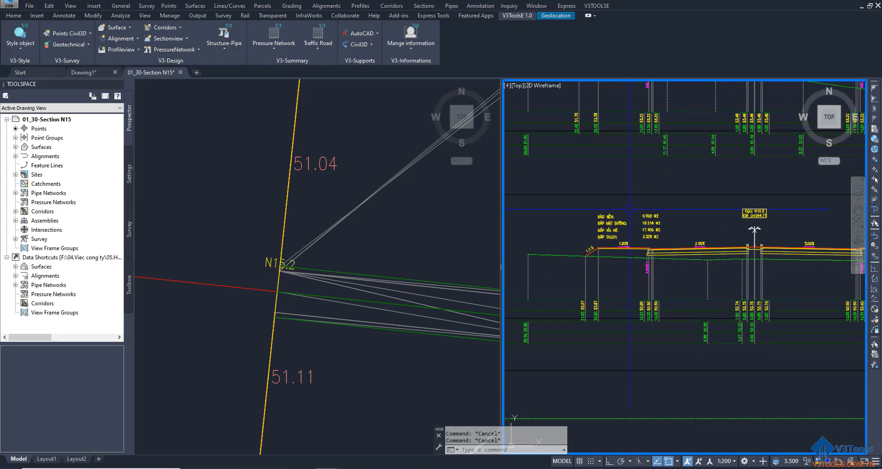
middle_click_drag(617, 258, 562, 273)
type("pl")
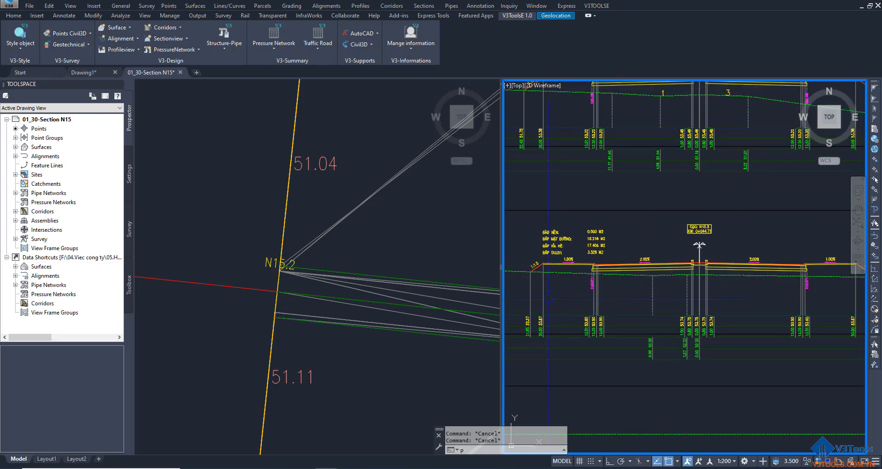
key("Return")
scroll(508, 288, "up", 6)
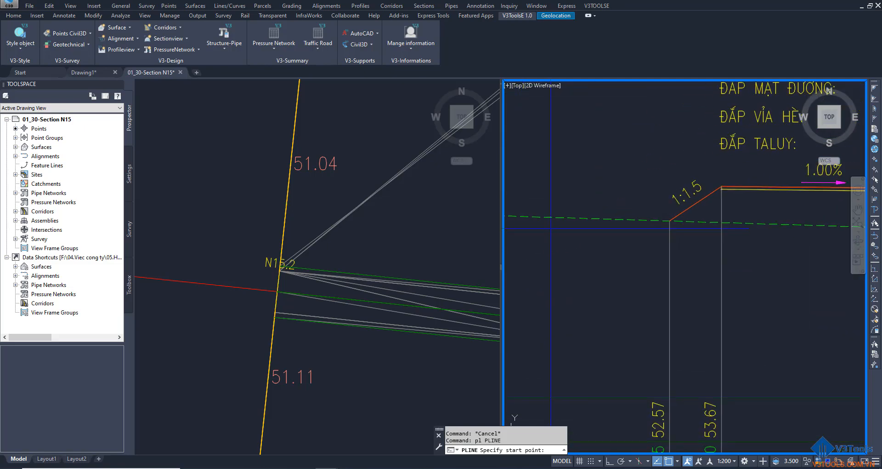
left_click(526, 215)
scroll(581, 207, "down", 3)
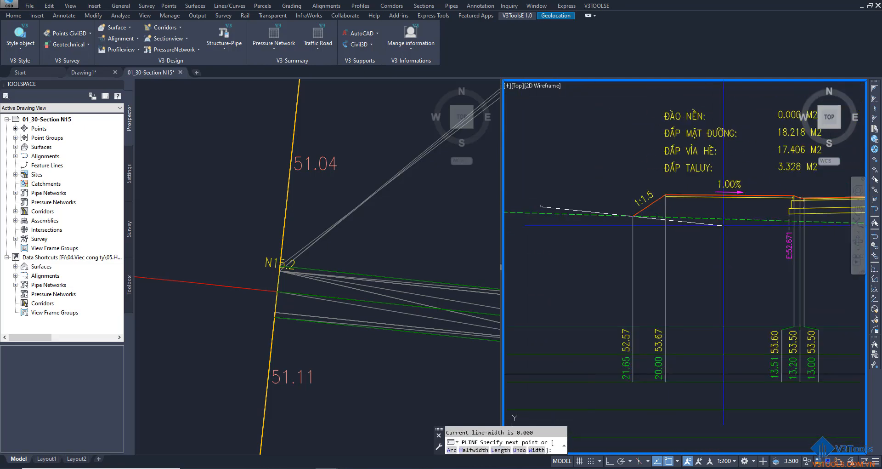
middle_click_drag(846, 222, 566, 192)
scroll(733, 184, "up", 2)
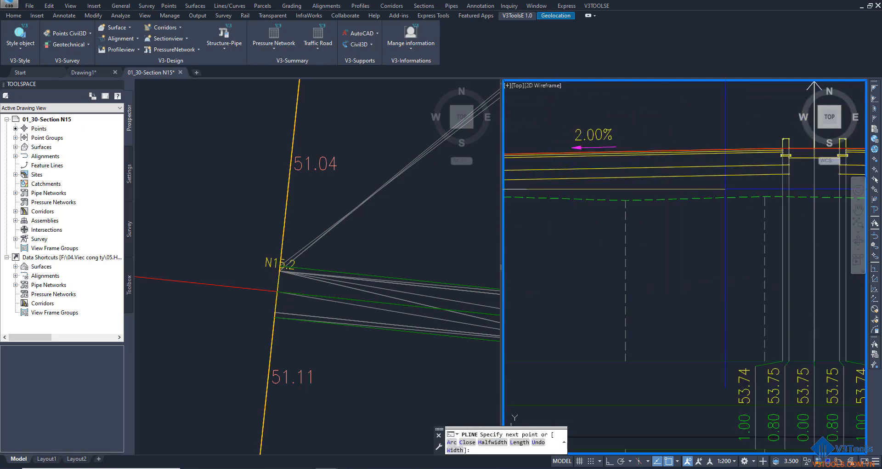
Continue the polyline past the N15.3 centerline to the right 13.00 offset and end it near the right 26.07 offset.
scroll(716, 182, "down", 8)
scroll(740, 199, "up", 2)
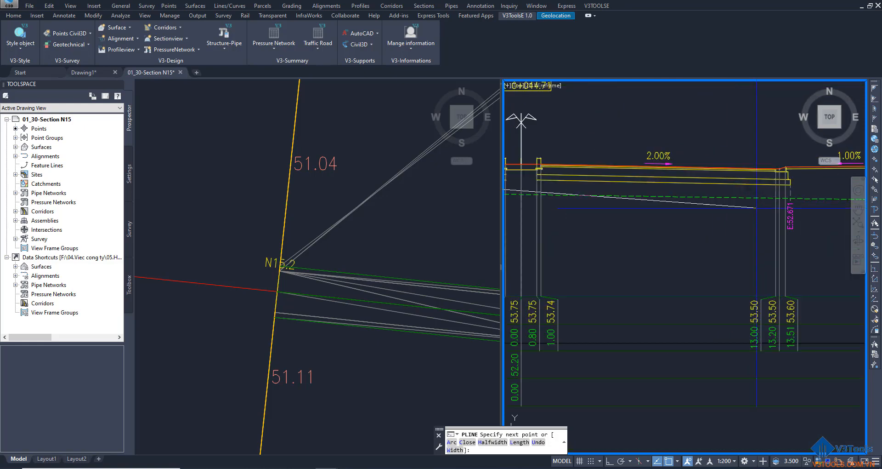
left_click(758, 209)
middle_click_drag(817, 186, 561, 178)
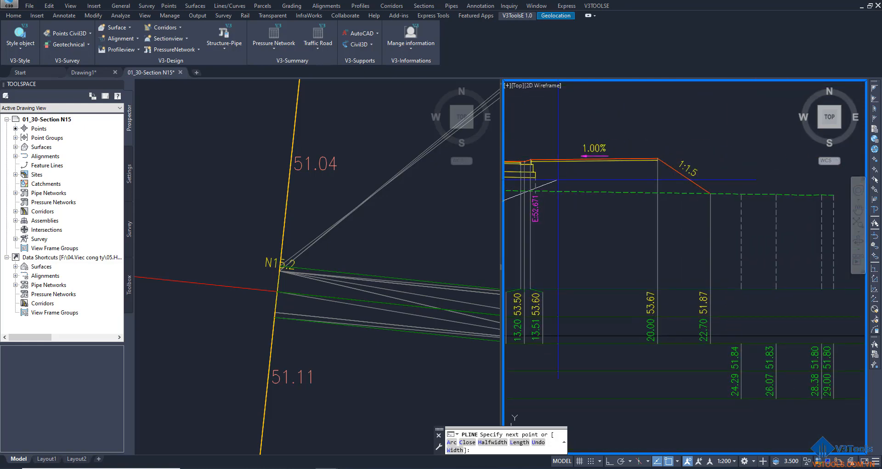
left_click(777, 183)
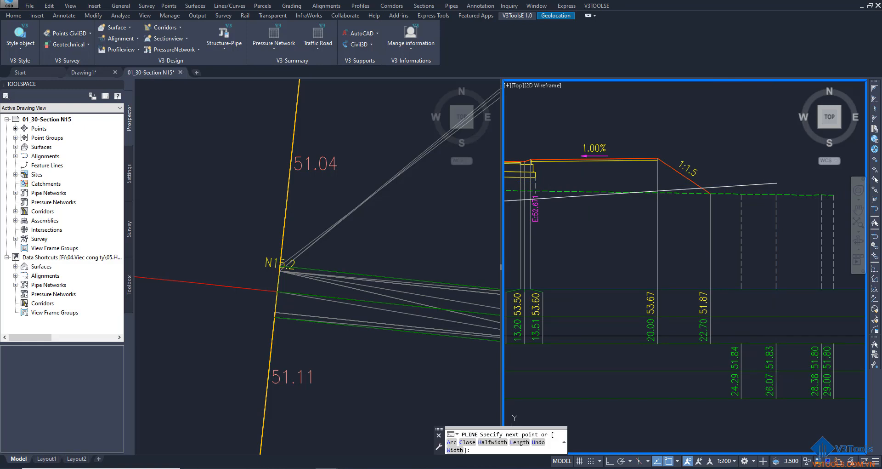
key("Escape")
Start Create Points on Plan from a SectionView with style 01.GIB_Style, label Elevation Only and label creation at pick enabled.
scroll(767, 205, "down", 6)
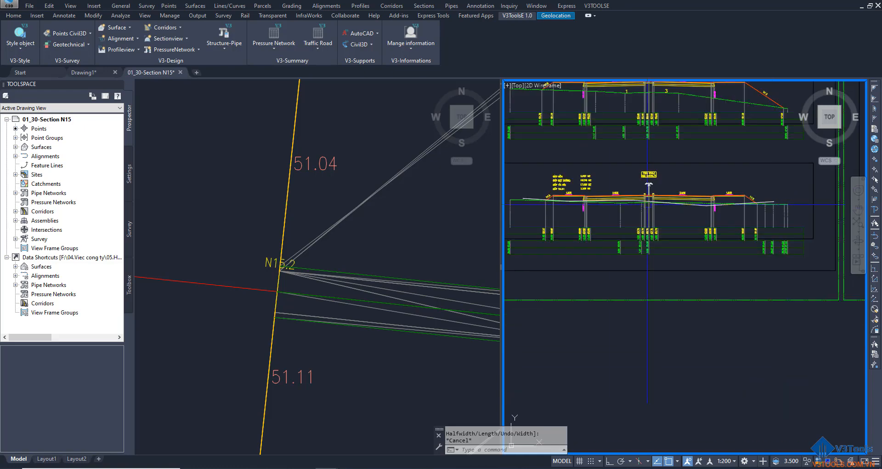
left_click(72, 33)
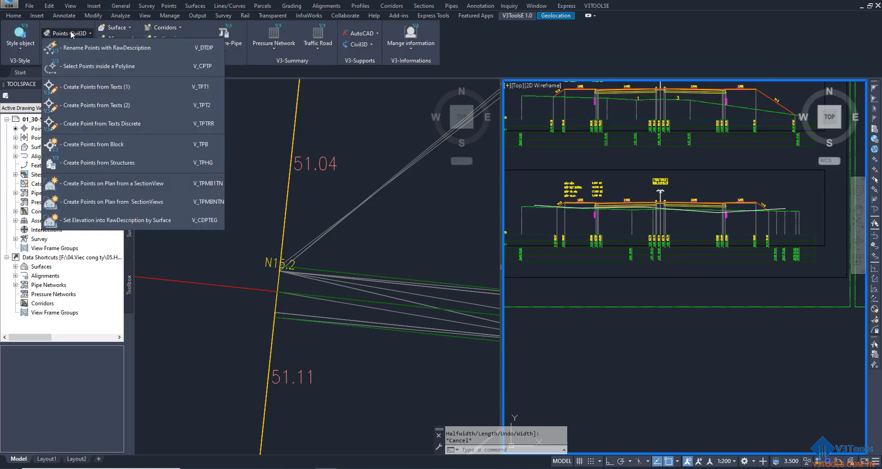
left_click(111, 184)
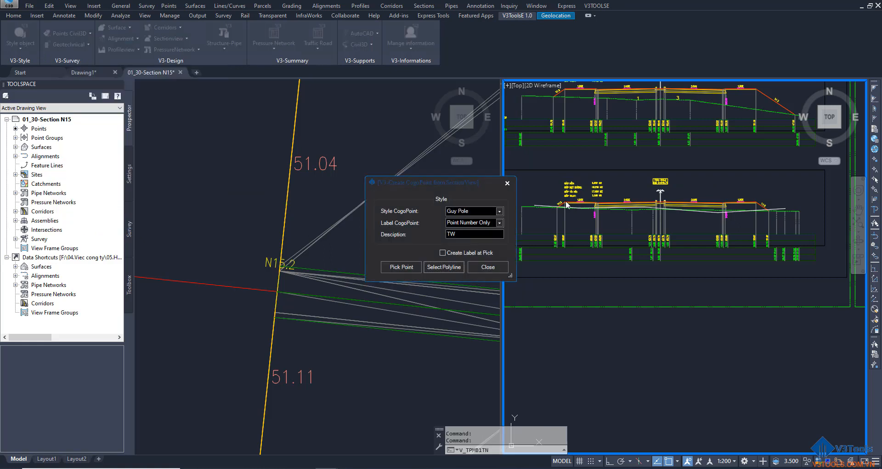
left_click(482, 210)
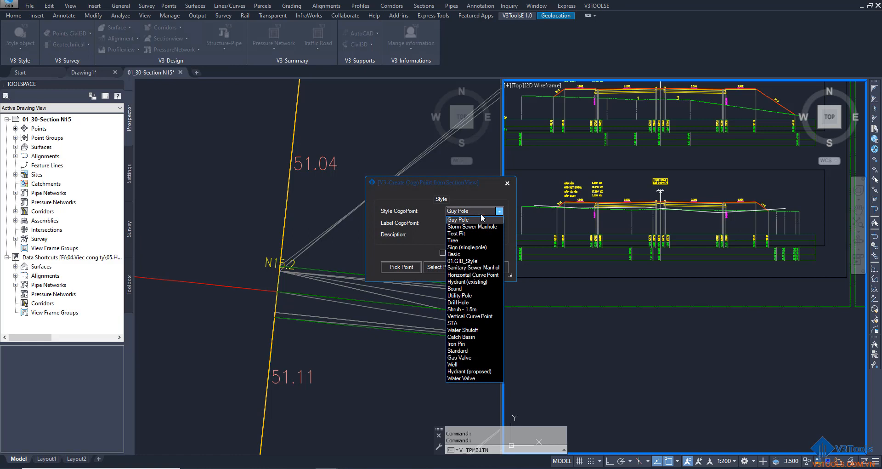
left_click(468, 259)
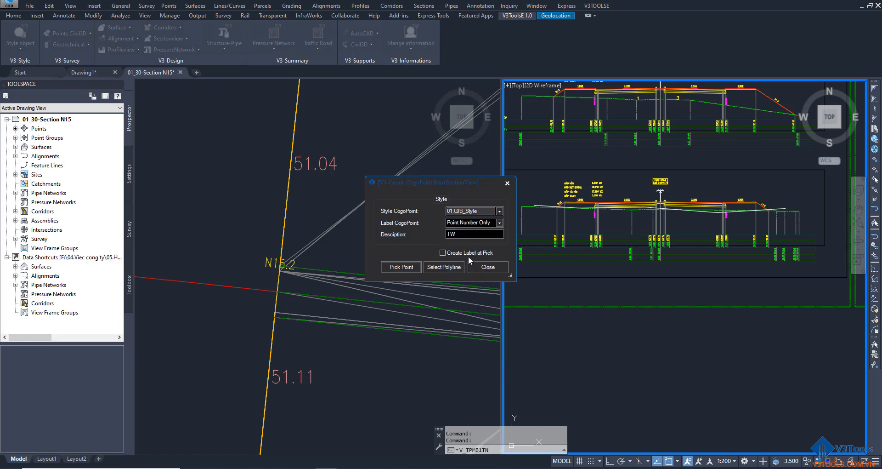
left_click(478, 224)
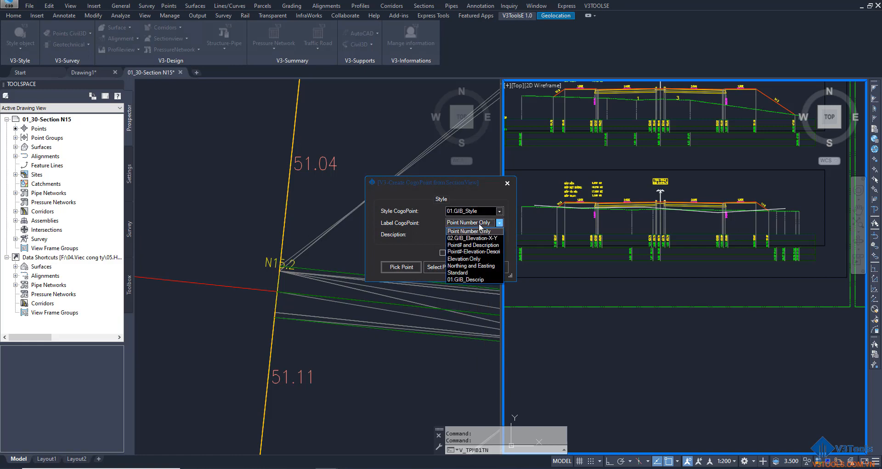
left_click(477, 261)
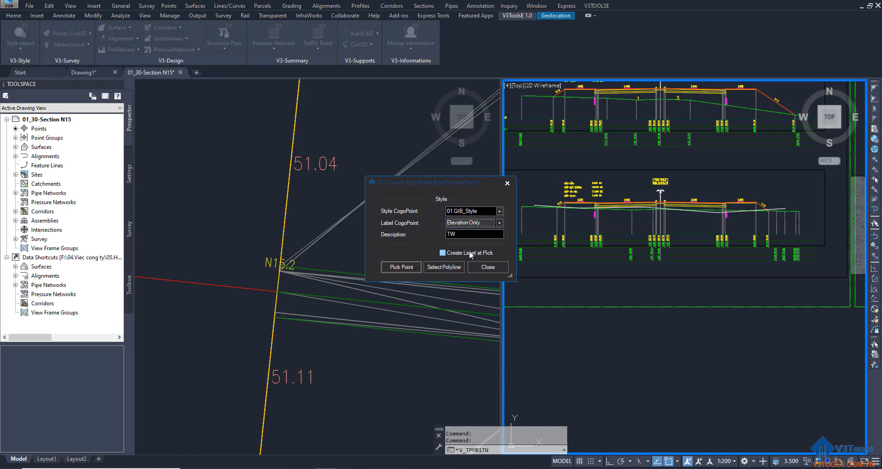
left_click(445, 254)
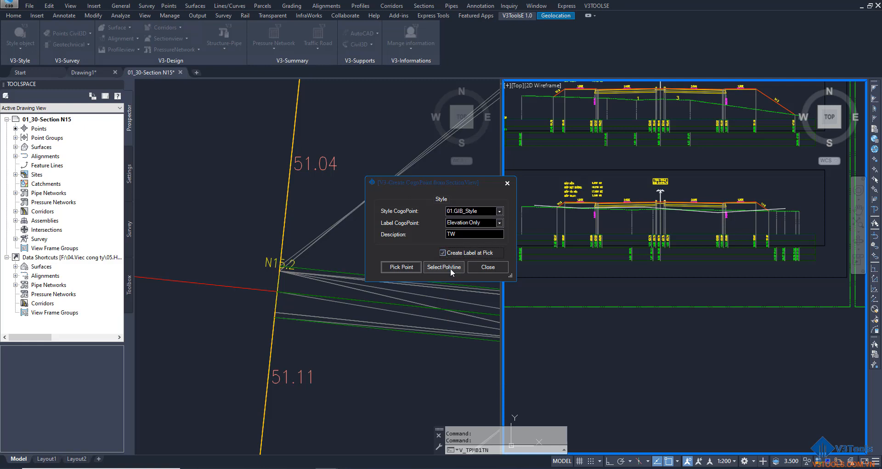
Create points from the white polyline, choosing the dashed ground section line and the N15.3 section view as the source.
left_click(451, 268)
scroll(700, 230, "up", 5)
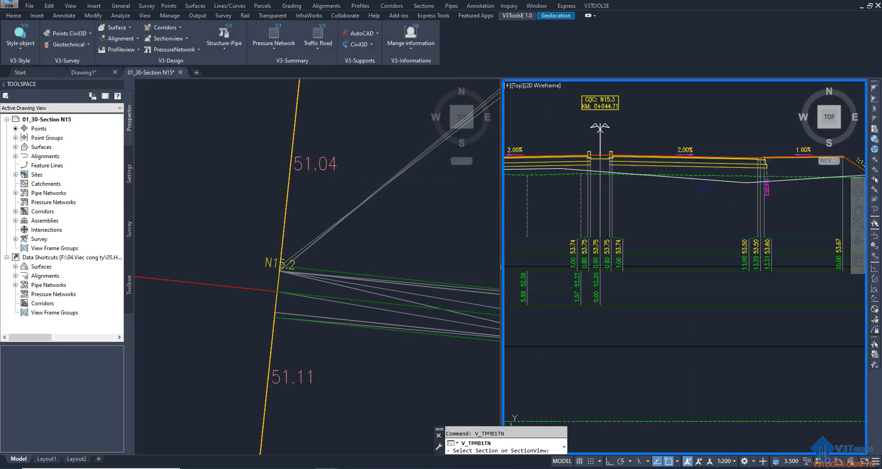
scroll(730, 178, "up", 2)
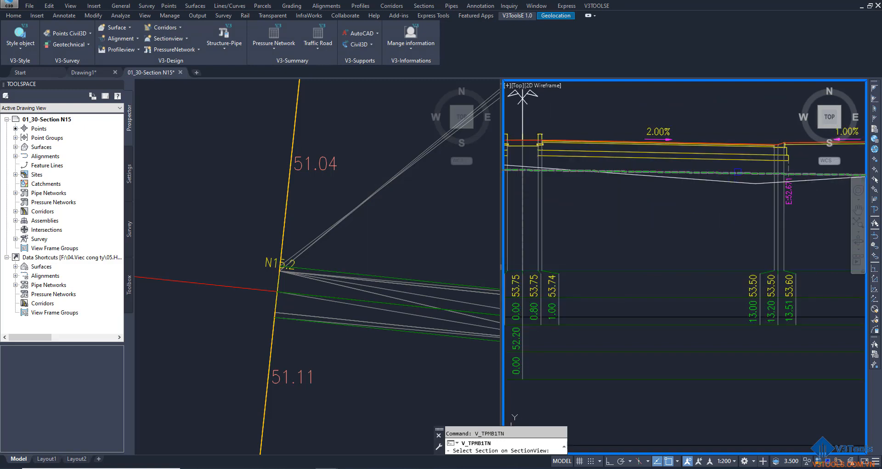
left_click(734, 173)
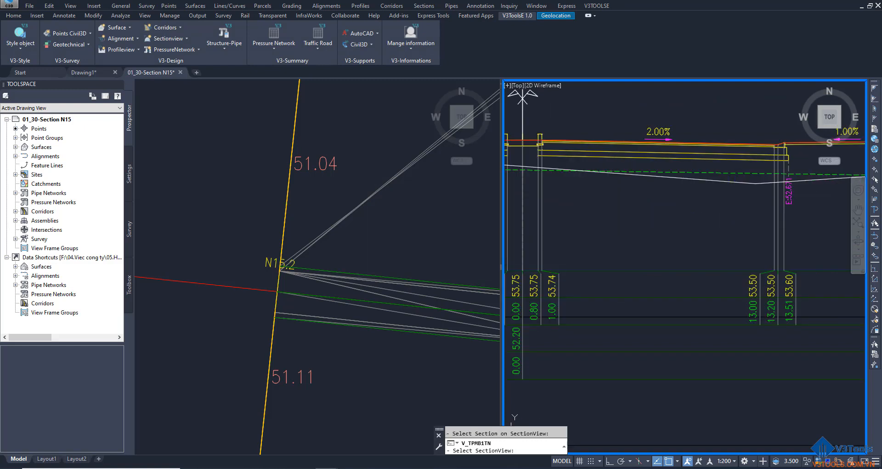
middle_click_drag(662, 189, 556, 197)
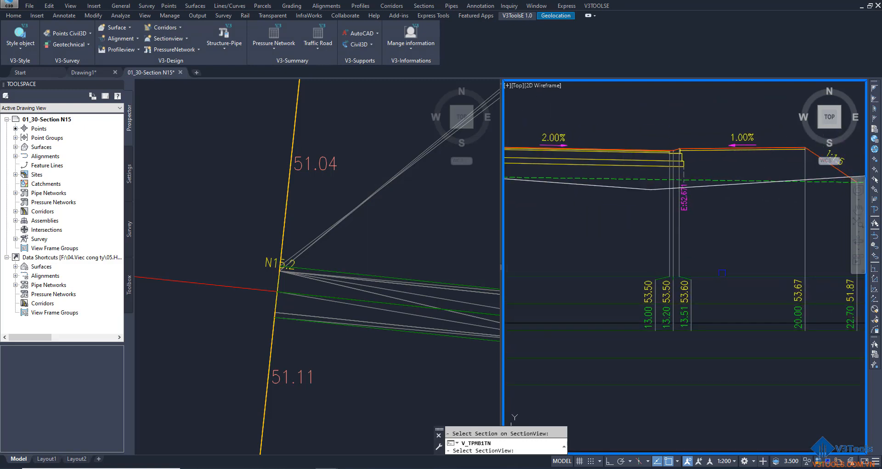
left_click(722, 274)
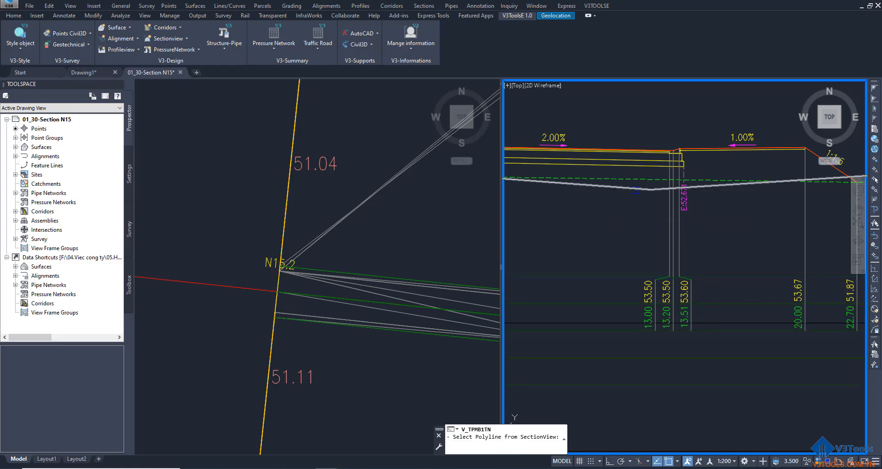
left_click(634, 190)
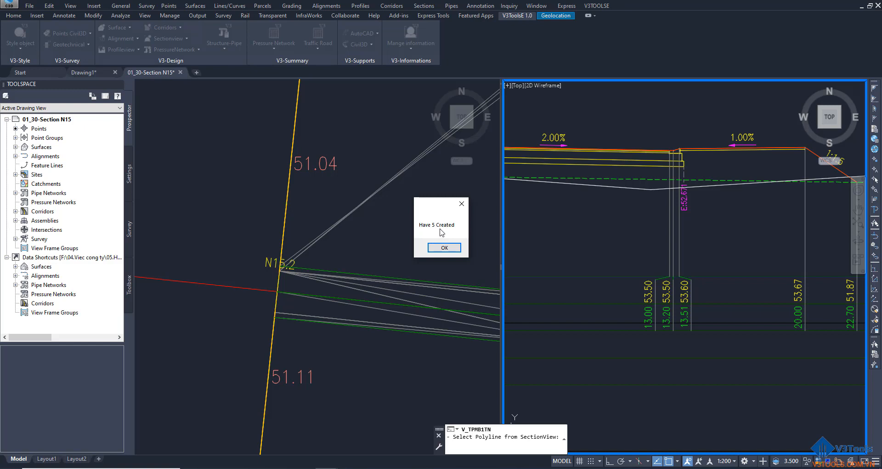
left_click(445, 248)
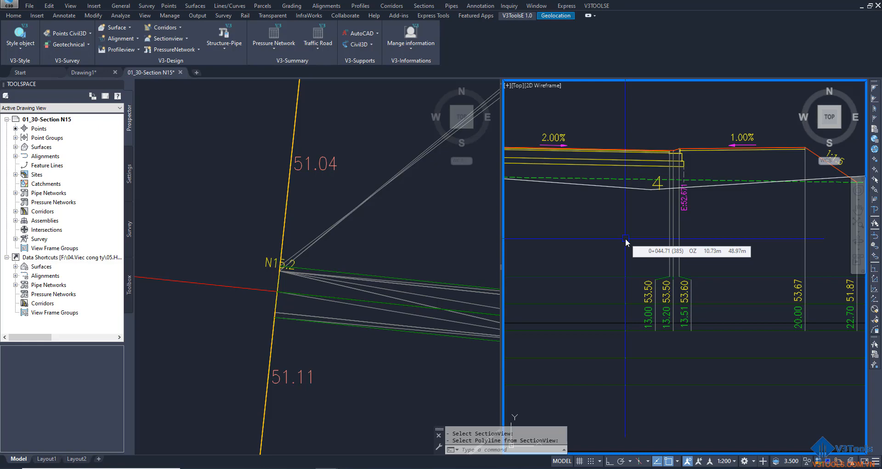
Examine the numbered point labels at the polyline's vertices across section N15.3.
scroll(626, 239, "down", 3)
scroll(594, 199, "up", 2)
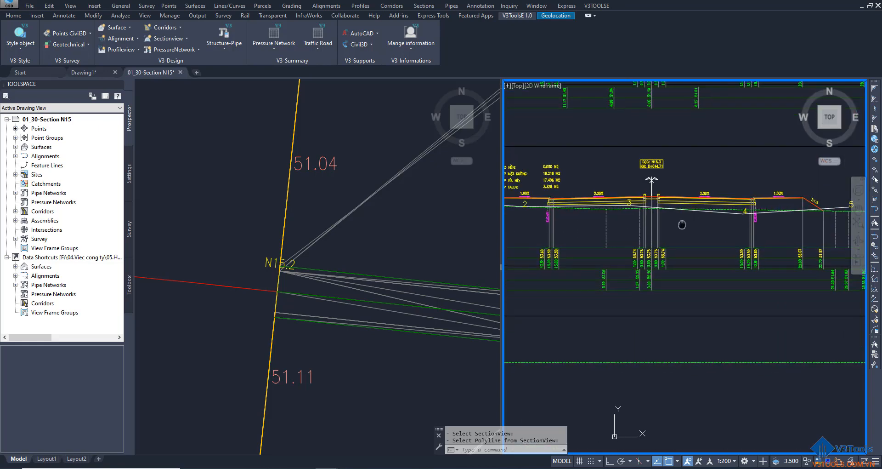
scroll(594, 199, "up", 4)
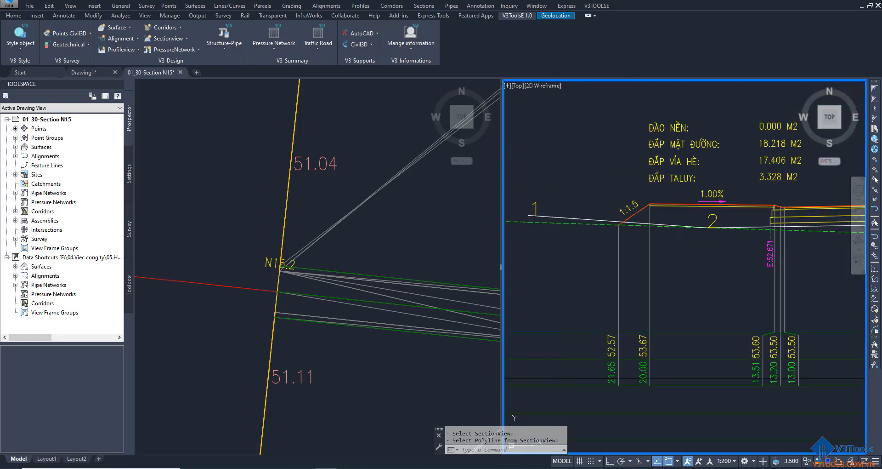
scroll(627, 209, "down", 2)
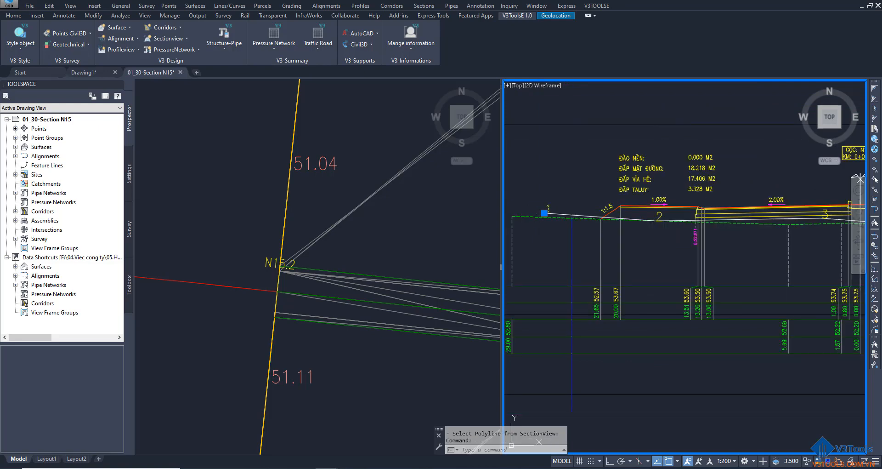
middle_click_drag(755, 243, 508, 239)
middle_click_drag(855, 228, 686, 234)
key("Escape")
key("Escape")
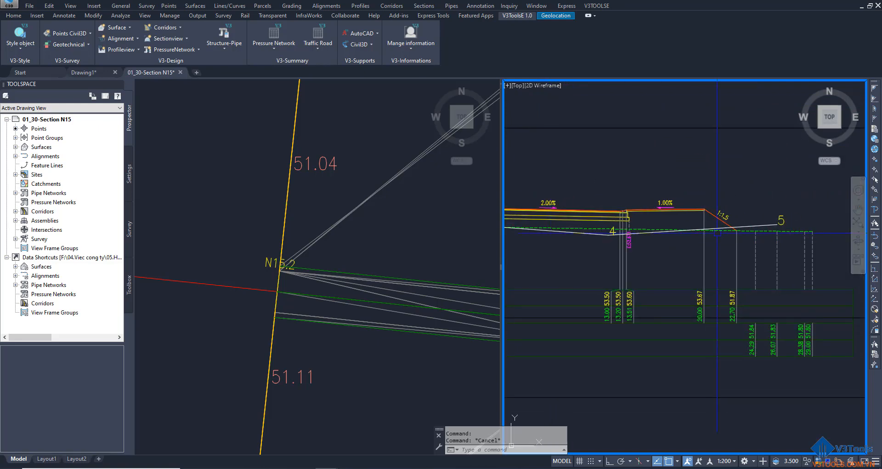
scroll(612, 303, "up", 2)
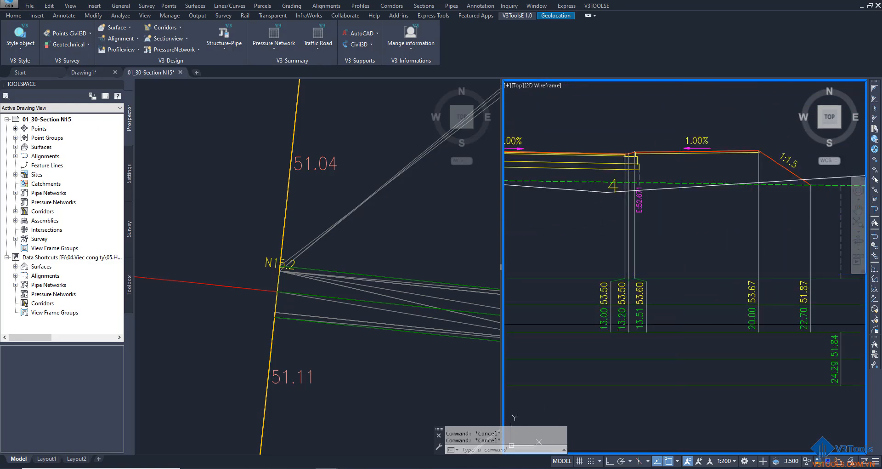
Zoom the plan to the sample line belonging to section view N15.3 and bring its upper end into view.
left_click(679, 279)
right_click(680, 278)
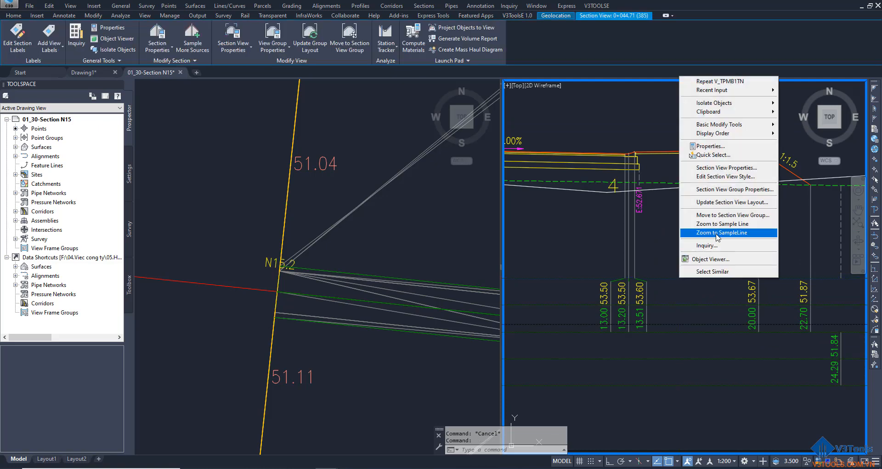
left_click(716, 233)
key("Escape")
middle_click_drag(342, 99, 341, 147)
scroll(341, 147, "up", 3)
middle_click_drag(352, 207, 360, 180)
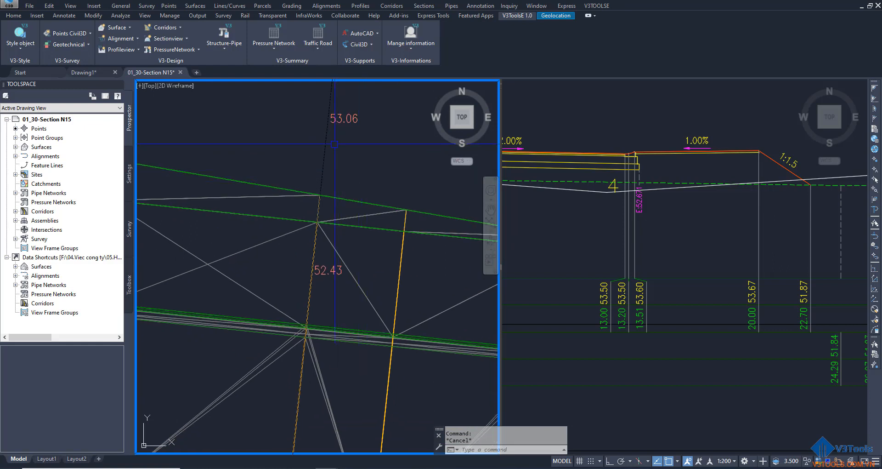
Examine the COGO points and their elevation labels along the whole N15.3 sample line on the plan.
middle_click_drag(335, 144, 330, 180)
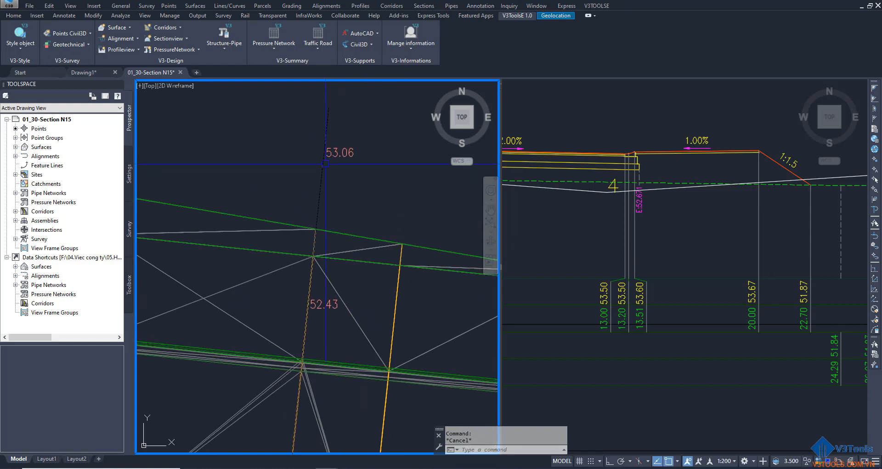
left_click(326, 163)
key("Escape")
scroll(341, 174, "down", 2)
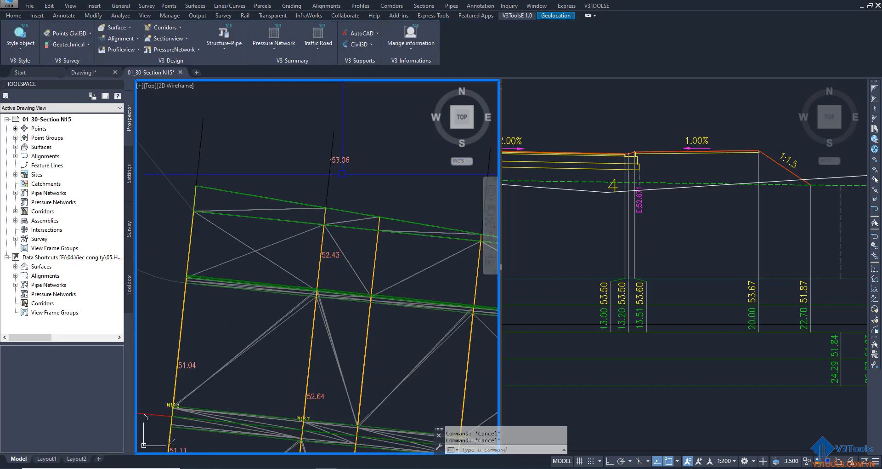
middle_click_drag(350, 187, 358, 114)
middle_click_drag(326, 343, 366, 143)
middle_click_drag(363, 303, 339, 235)
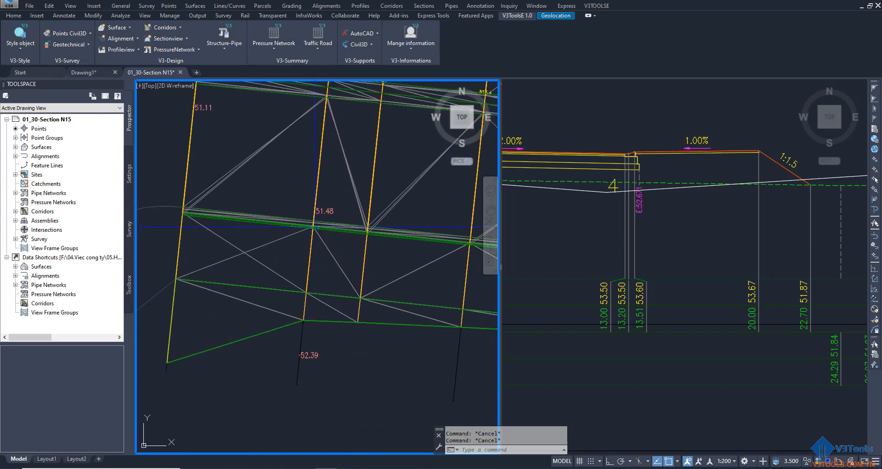
Review the polyline and its point labels between the centerline and the right slope of section N15.3.
left_click(557, 223)
middle_click_drag(557, 222, 596, 272)
scroll(654, 246, "down", 2)
middle_click_drag(654, 246, 696, 240)
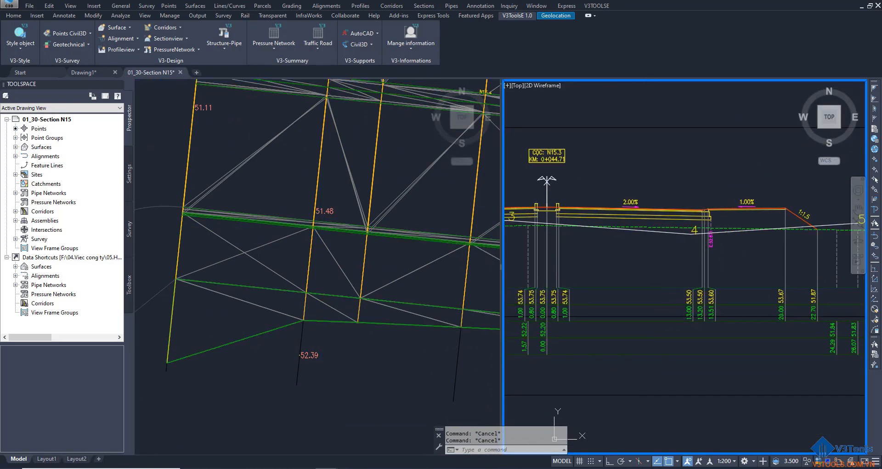
middle_click_drag(636, 232, 650, 228)
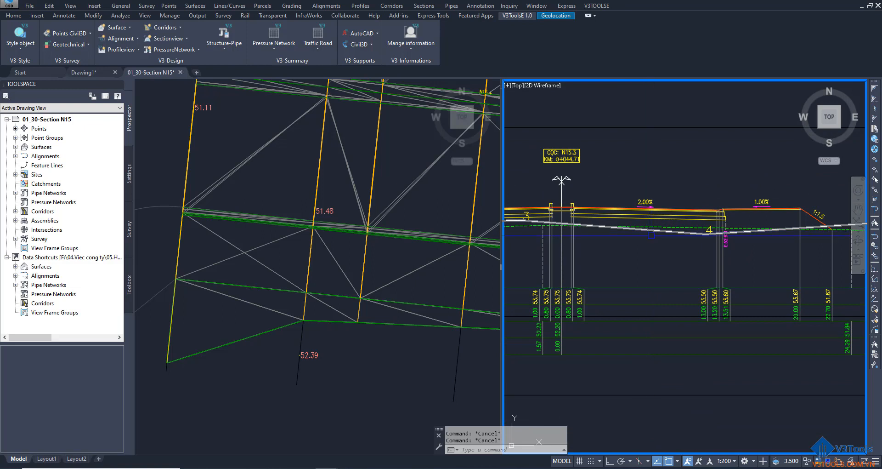